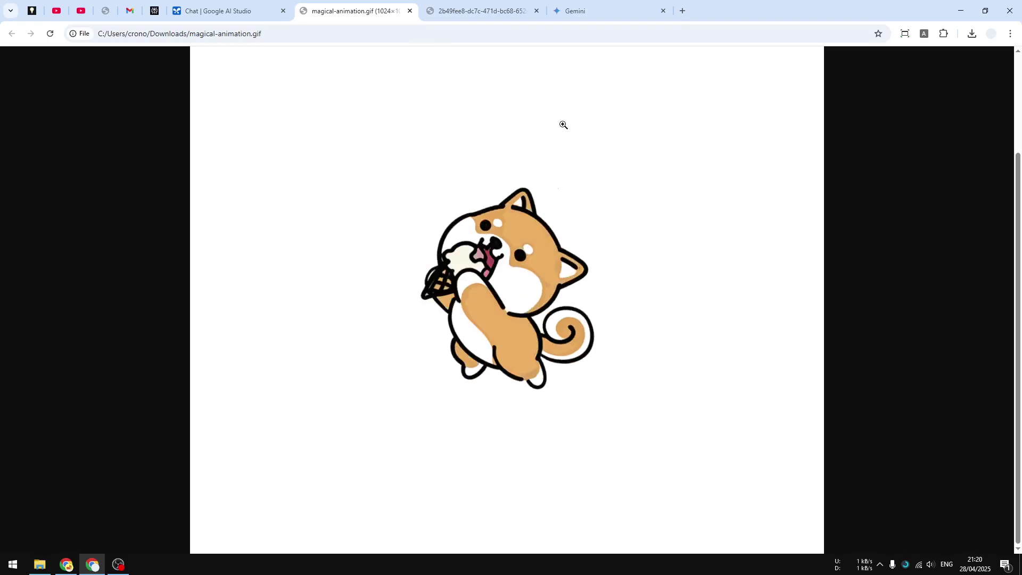
# Step: View the sample shiba inu and cat GIF animations and the Gemini start page in their browser tabs
pyautogui.click(481, 11)
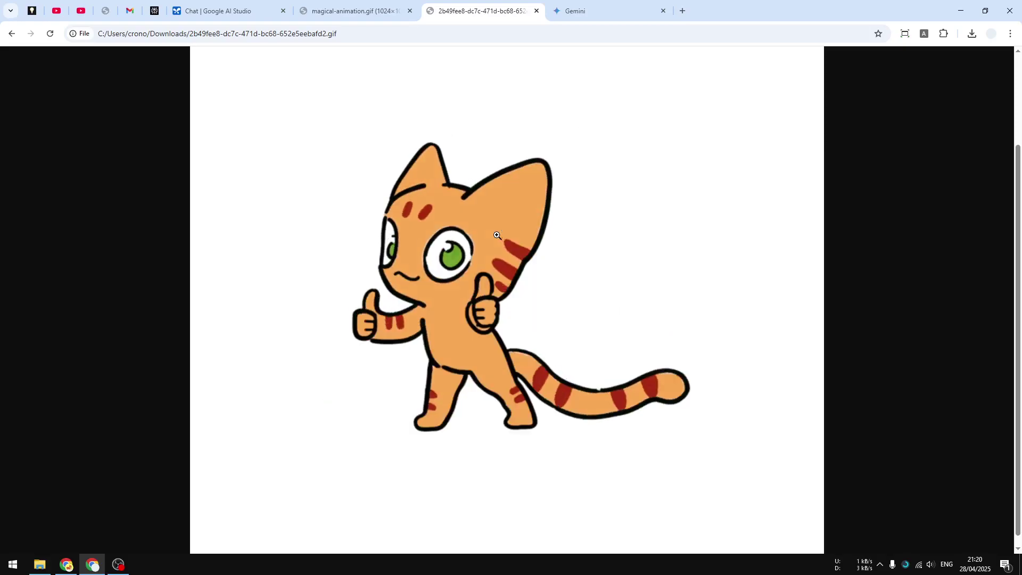
pyautogui.click(365, 4)
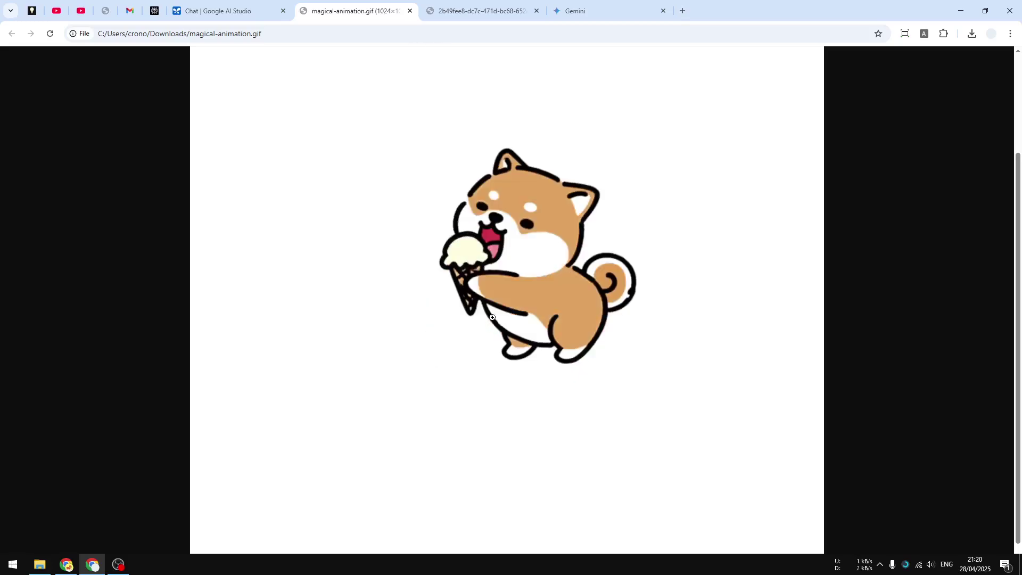
pyautogui.click(625, 5)
pyautogui.click(354, 153)
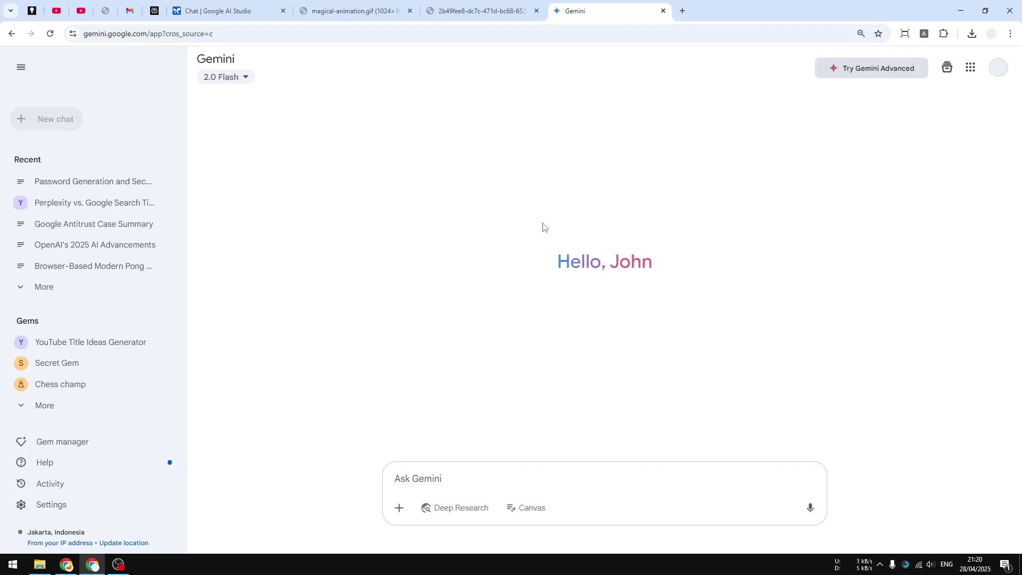
pyautogui.click(365, 10)
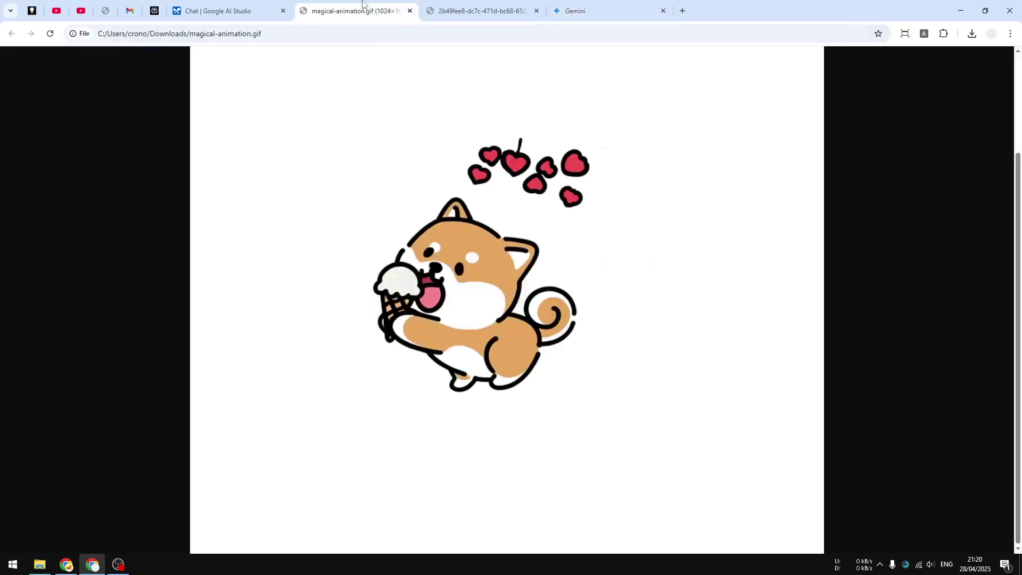
# Step: Switch to Google AI Studio and open Magical GIF Maker from the starter apps
pyautogui.click(237, 10)
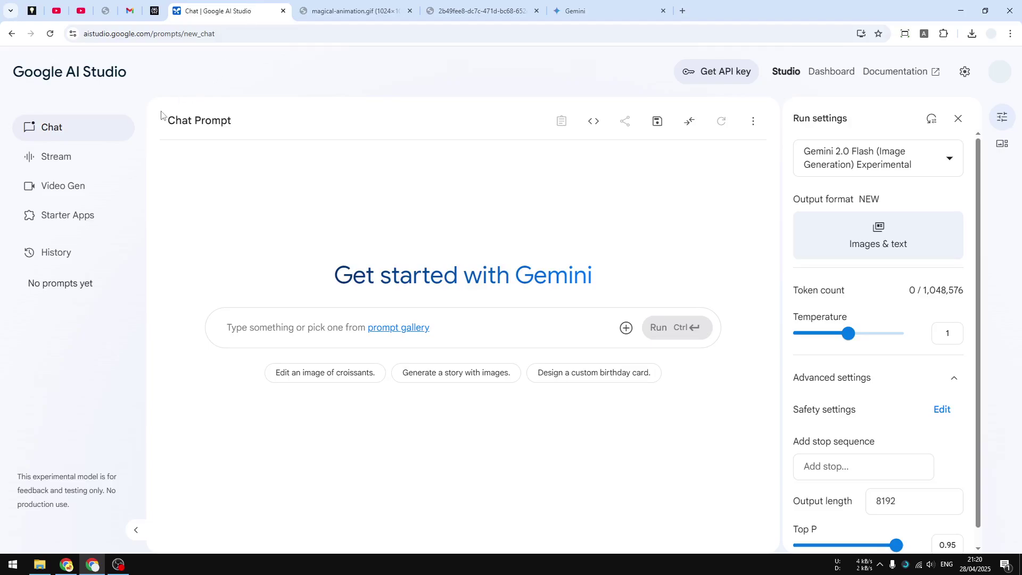
pyautogui.moveTo(368, 85); pyautogui.dragTo(209, 85)
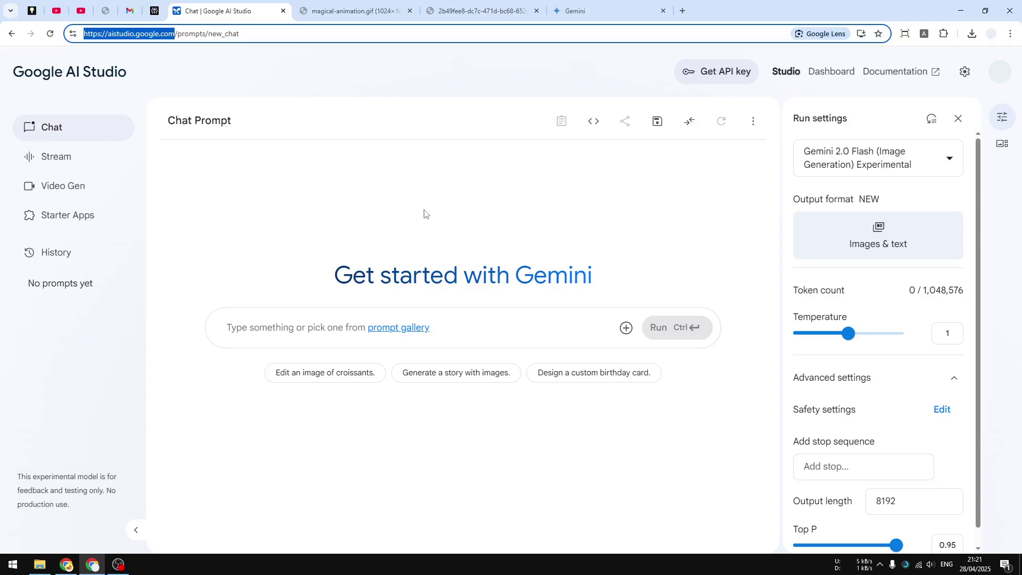
pyautogui.click(403, 172)
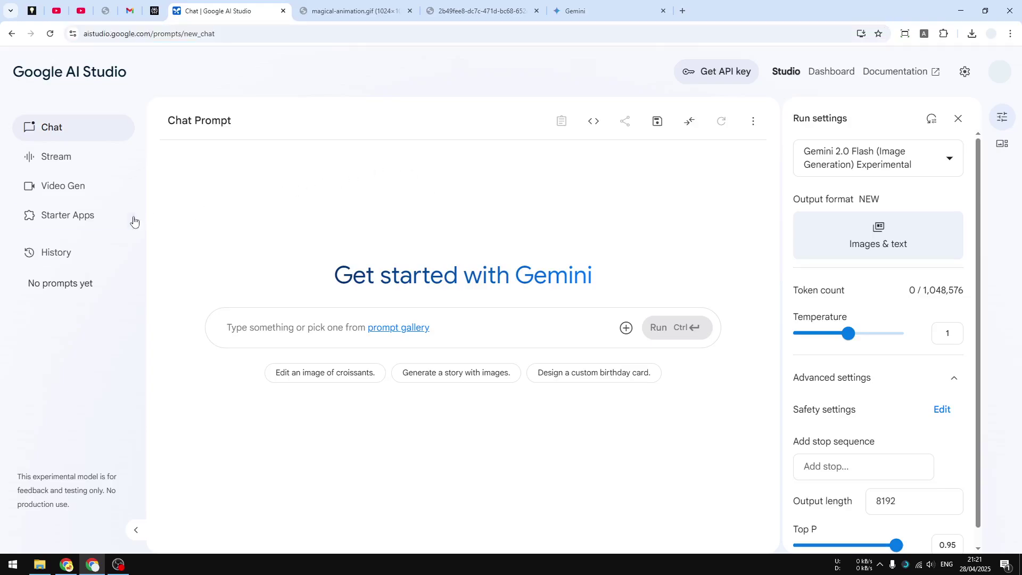
pyautogui.click(87, 228)
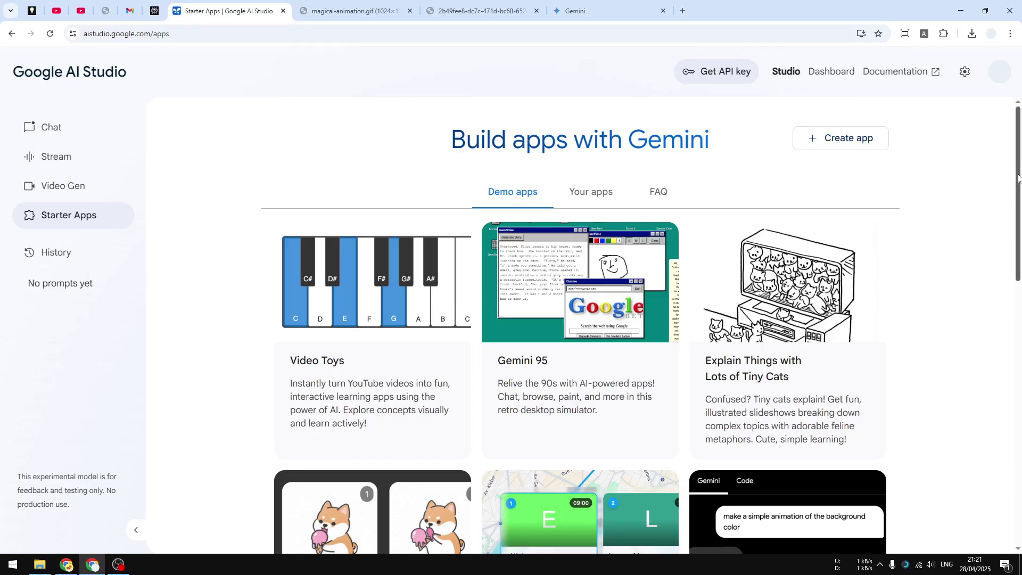
pyautogui.scroll(-5, 1018, 178)
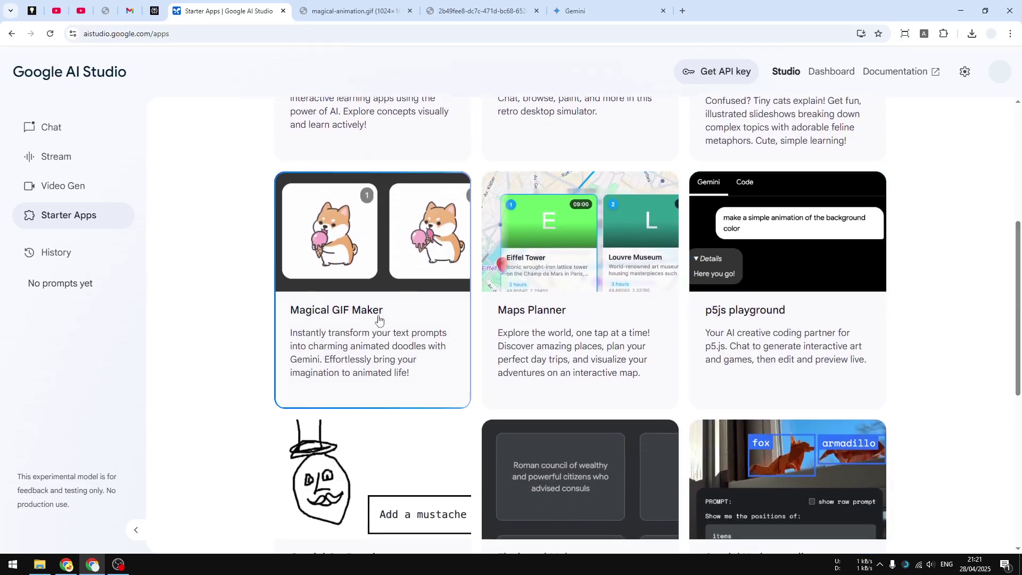
pyautogui.click(332, 312)
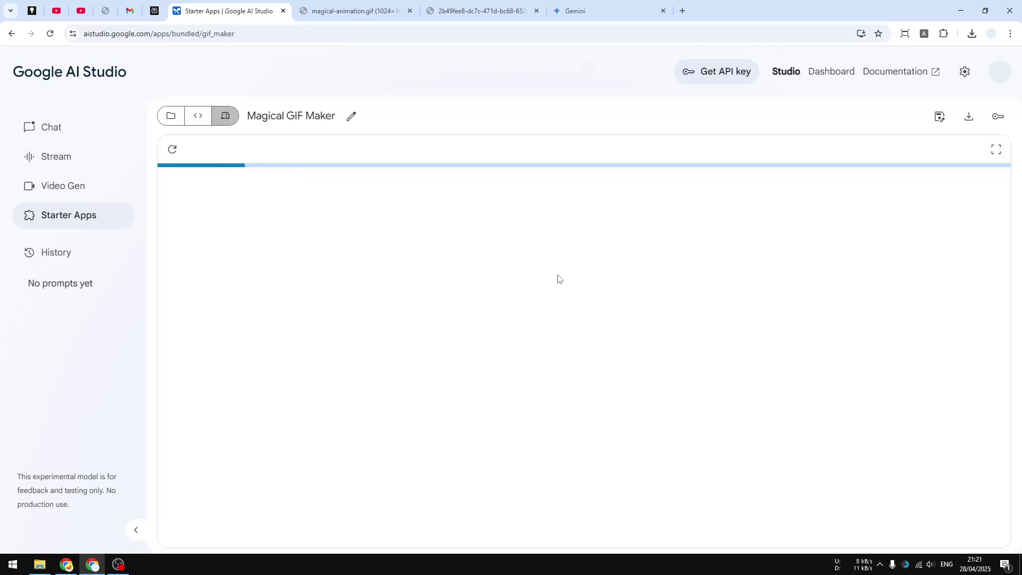
# Step: Replace the default animation prompt with "A cat showing thumbs up"
pyautogui.tripleClick(505, 294)
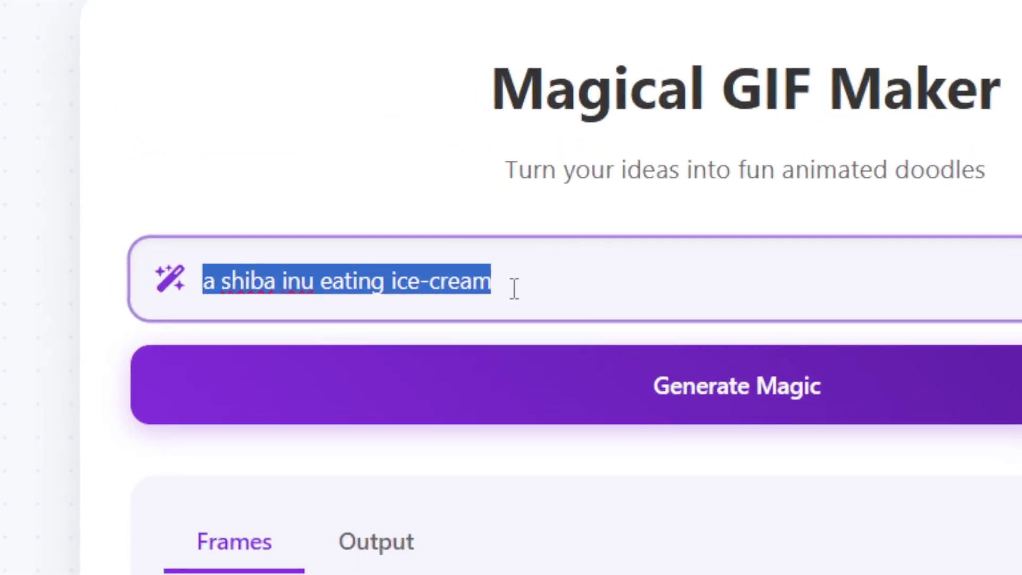
pyautogui.press('BackSpace')
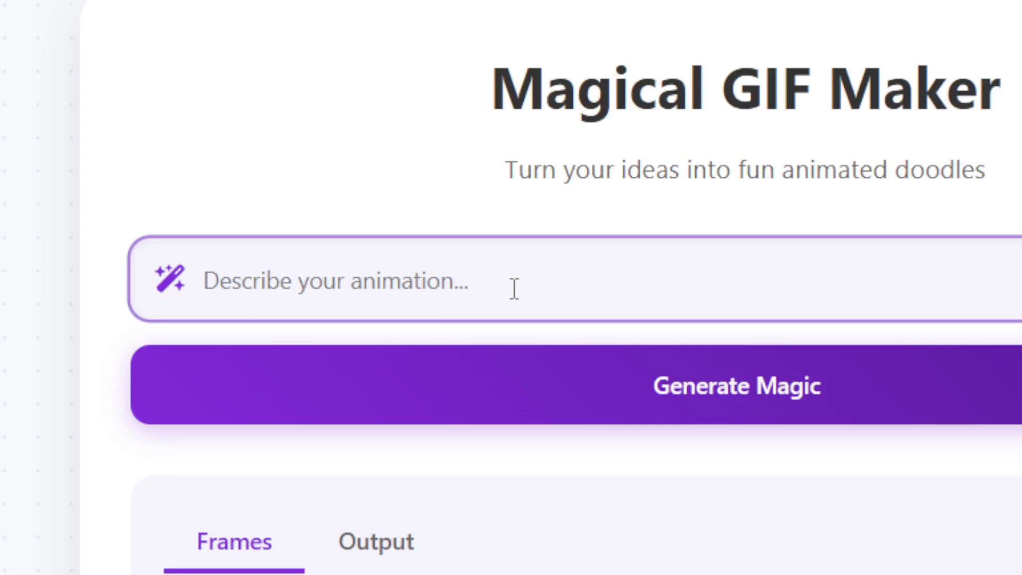
pyautogui.write('A happy')
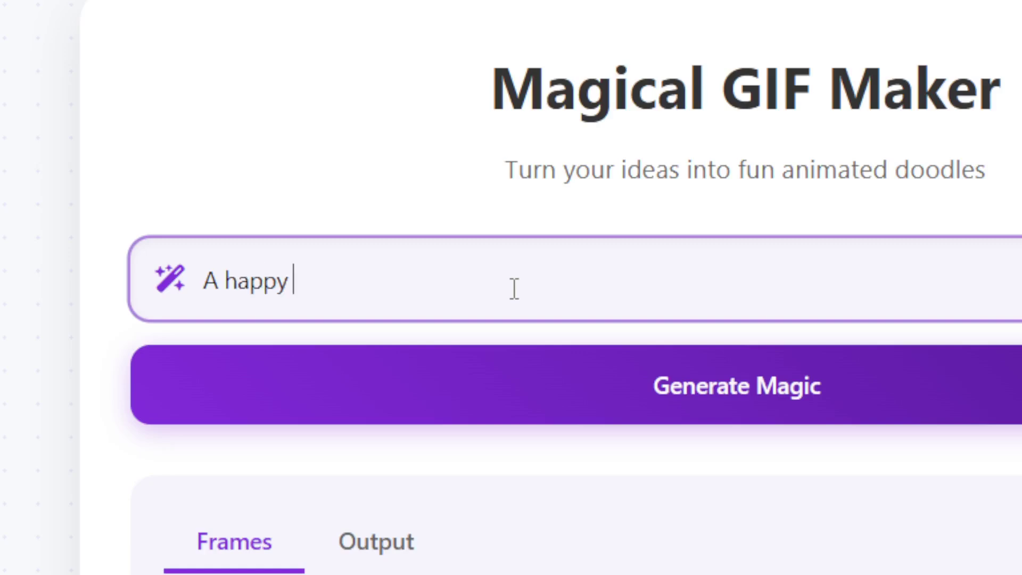
pyautogui.hotkey('ctrl', 'shift', 'Left')
pyautogui.write('ca')
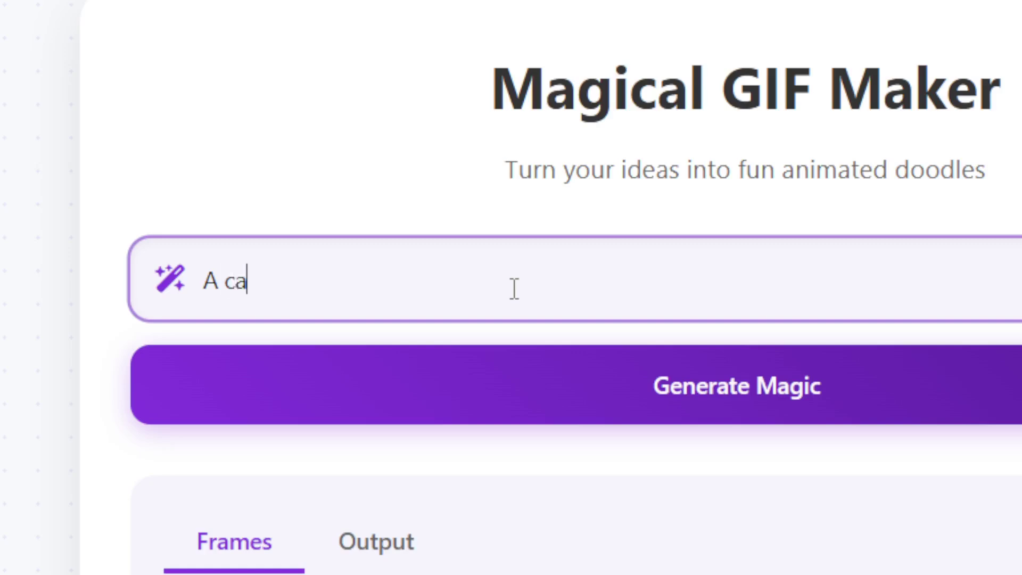
pyautogui.write('t show')
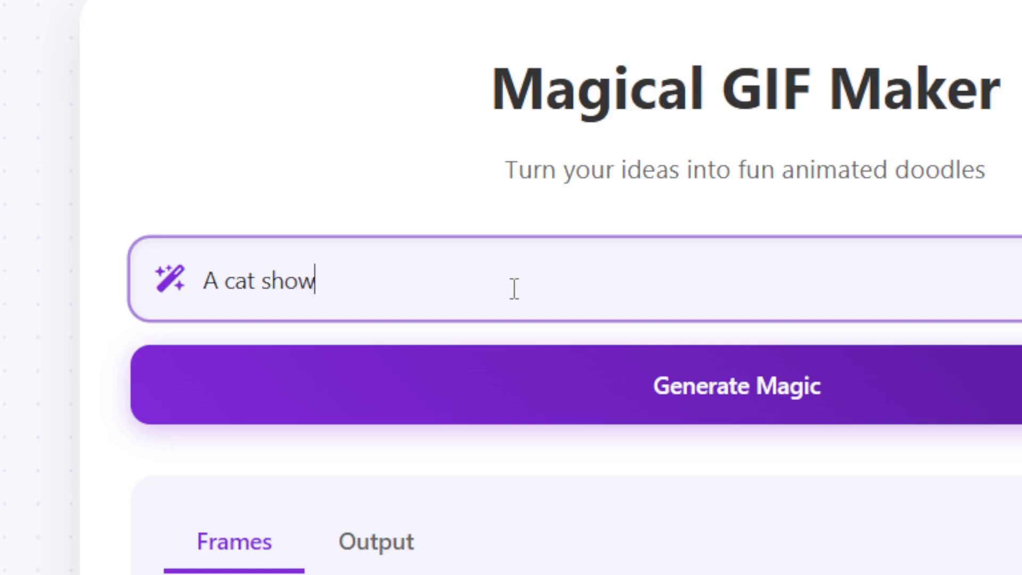
pyautogui.write('ing thumbs up')
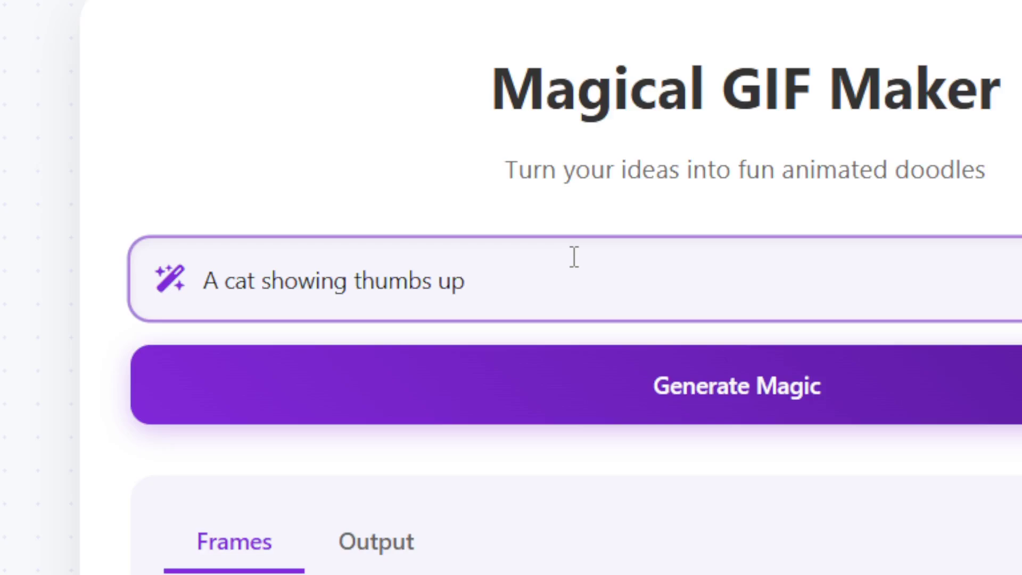
# Step: Extend the prompt with ", white background" and generate the animation
pyautogui.write(',')
pyautogui.write('white background co')
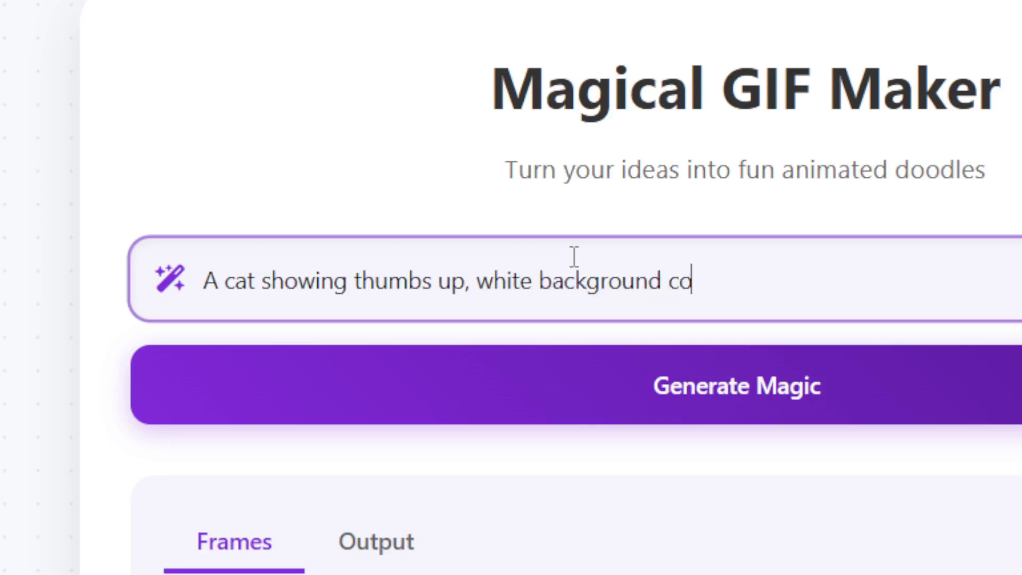
pyautogui.write('lor')
pyautogui.hotkey('ctrl', 'shift', 'Left')
pyautogui.press('BackSpace')
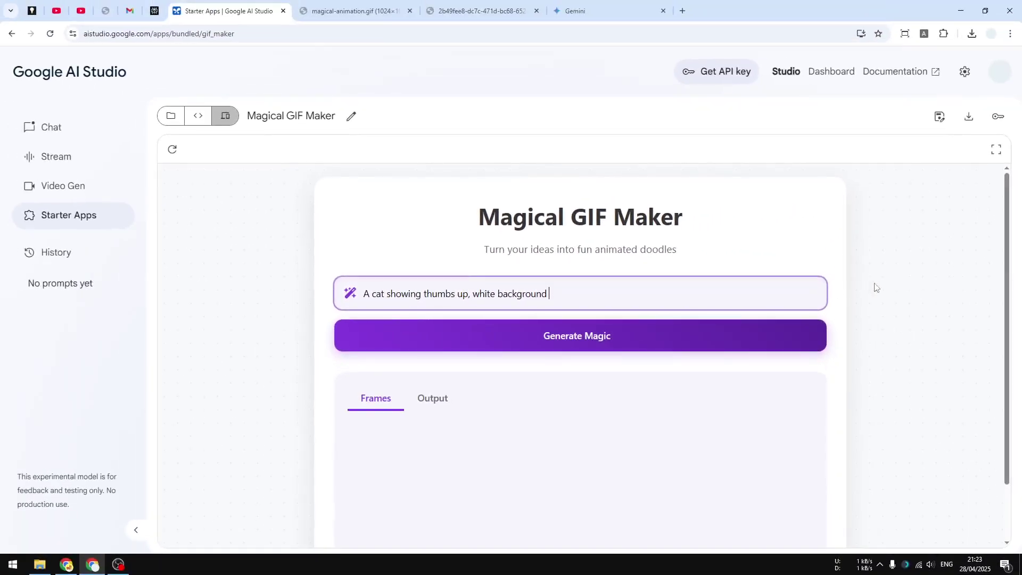
pyautogui.moveTo(1010, 231); pyautogui.dragTo(1006, 252)
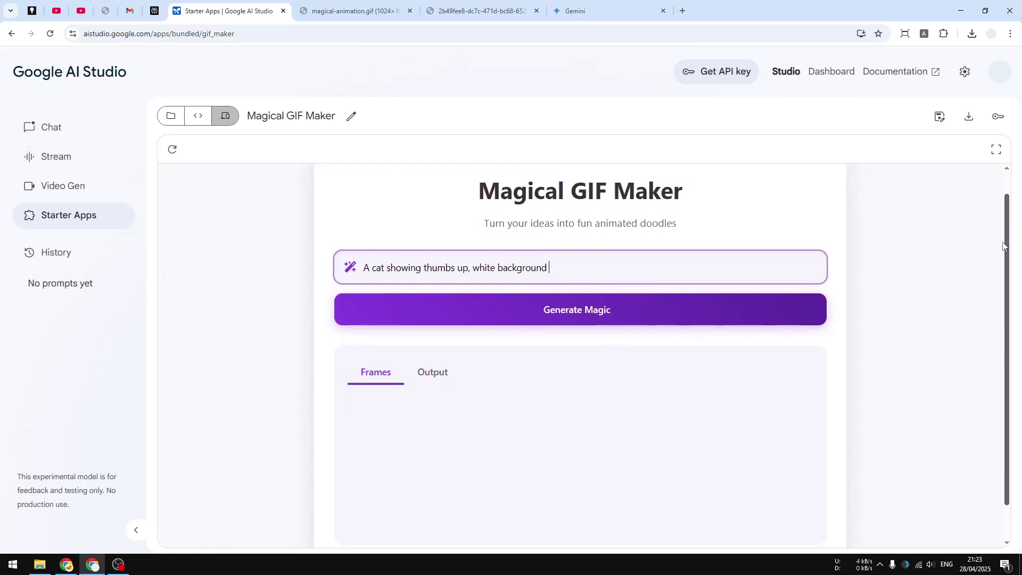
pyautogui.click(538, 315)
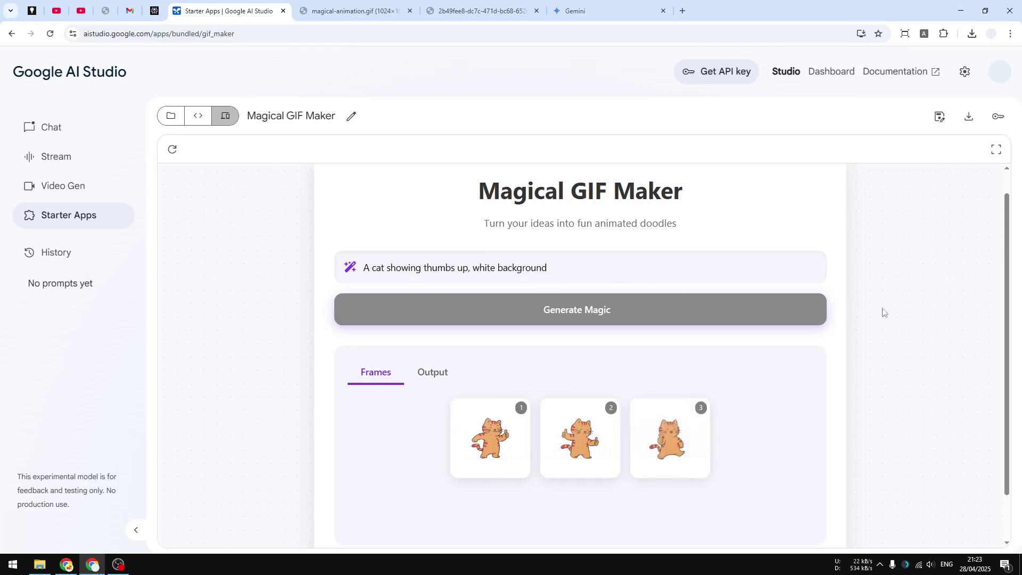
# Step: Examine the generated cat animation in the output for its thumbs-up motion and background
pyautogui.moveTo(1006, 242); pyautogui.dragTo(995, 313)
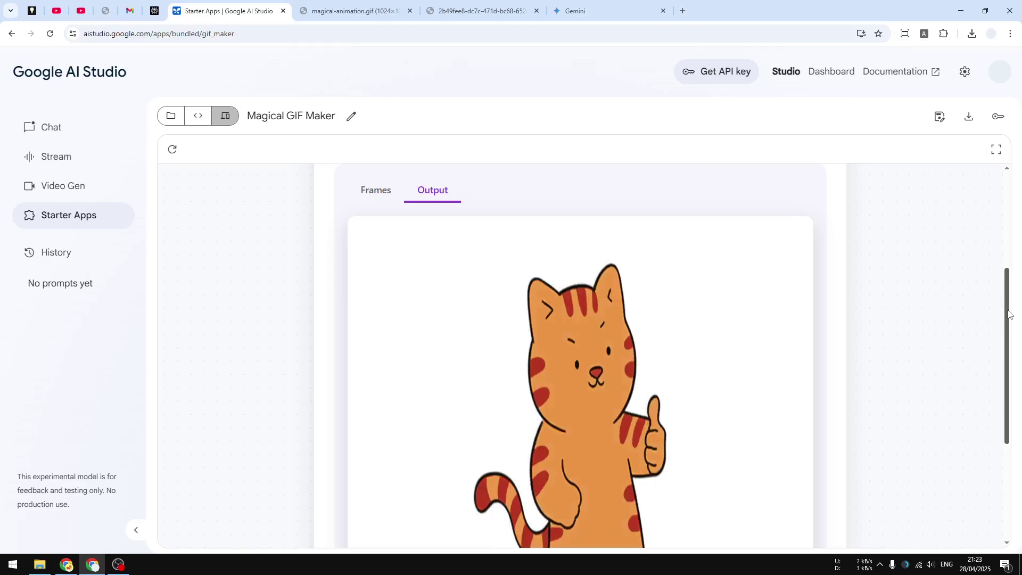
pyautogui.scroll(-3, 997, 379)
pyautogui.scroll(1, 997, 379)
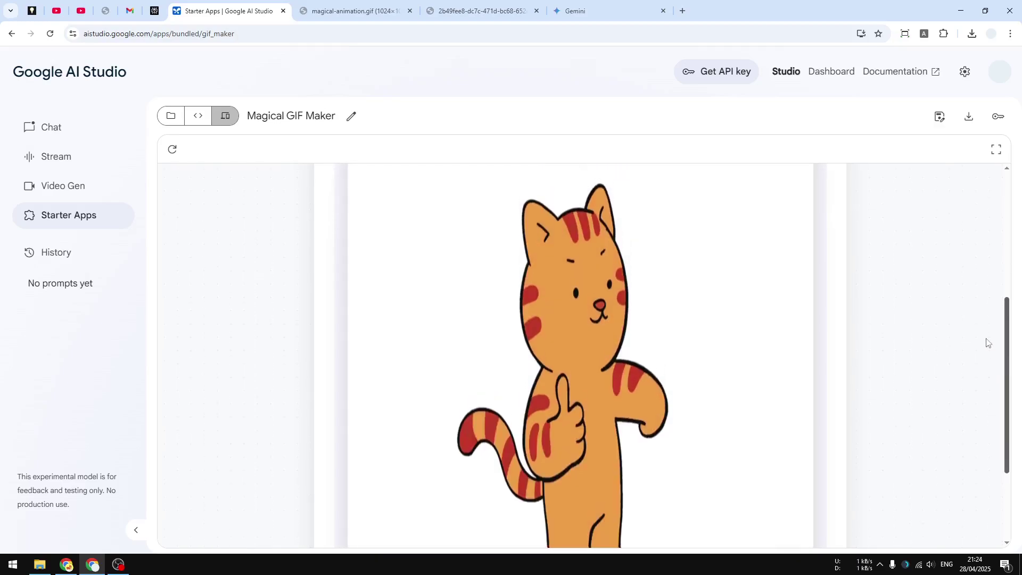
pyautogui.scroll(1, 985, 341)
pyautogui.scroll(-1, 978, 335)
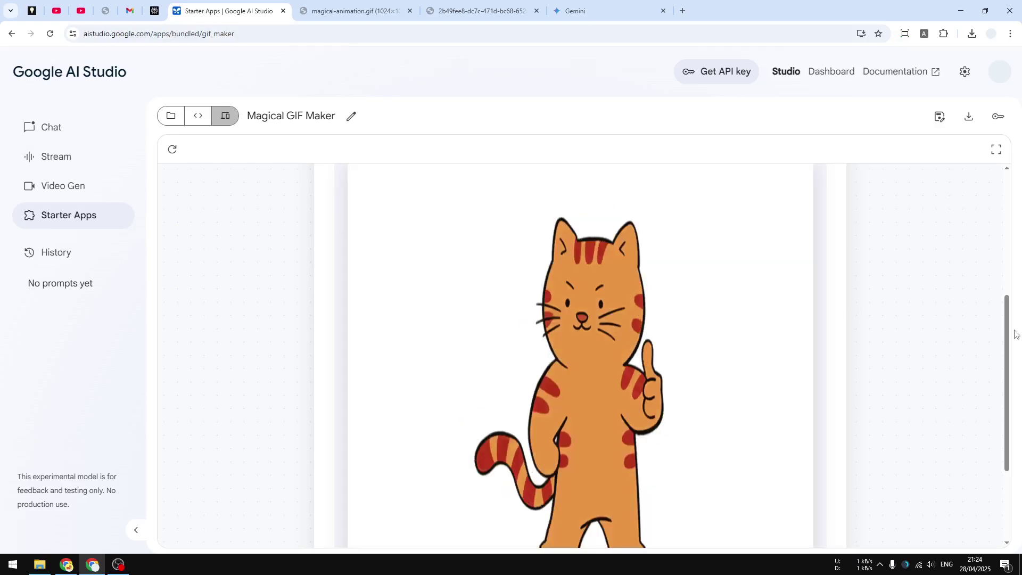
# Step: Generate the animation again from the same prompt and download the new output GIF
pyautogui.moveTo(1007, 330); pyautogui.dragTo(899, 241)
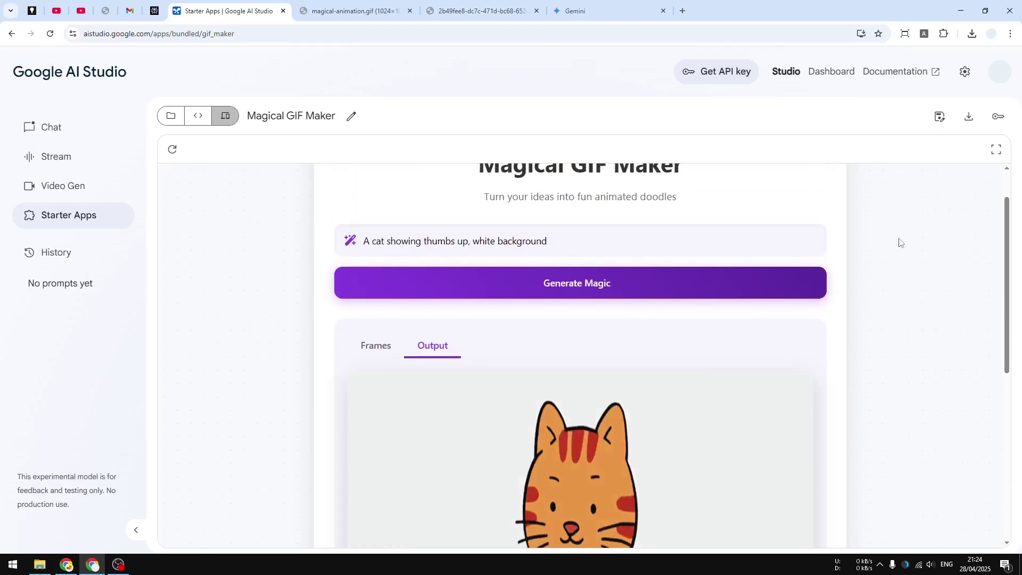
pyautogui.click(541, 290)
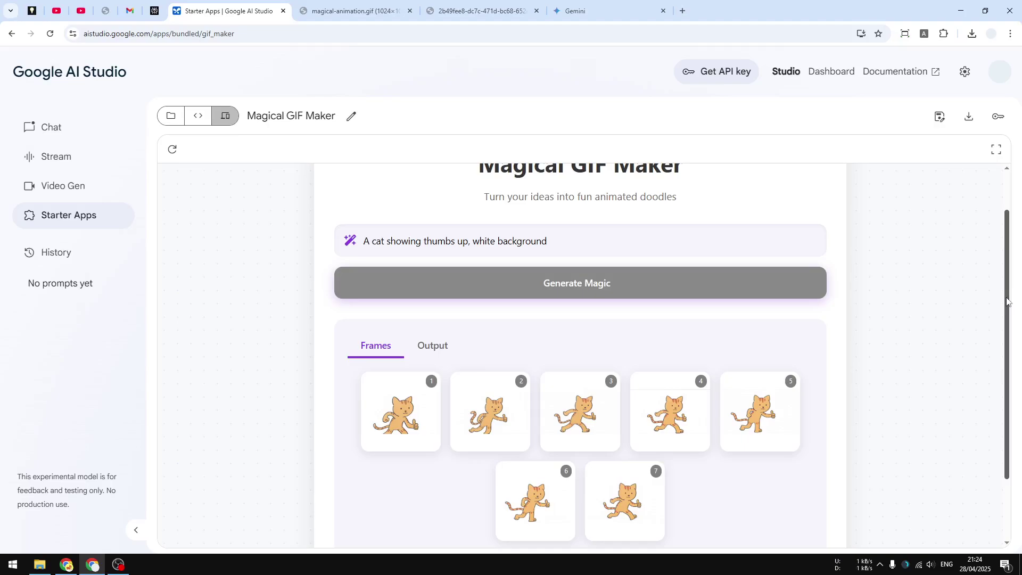
pyautogui.moveTo(1007, 301); pyautogui.dragTo(1002, 354)
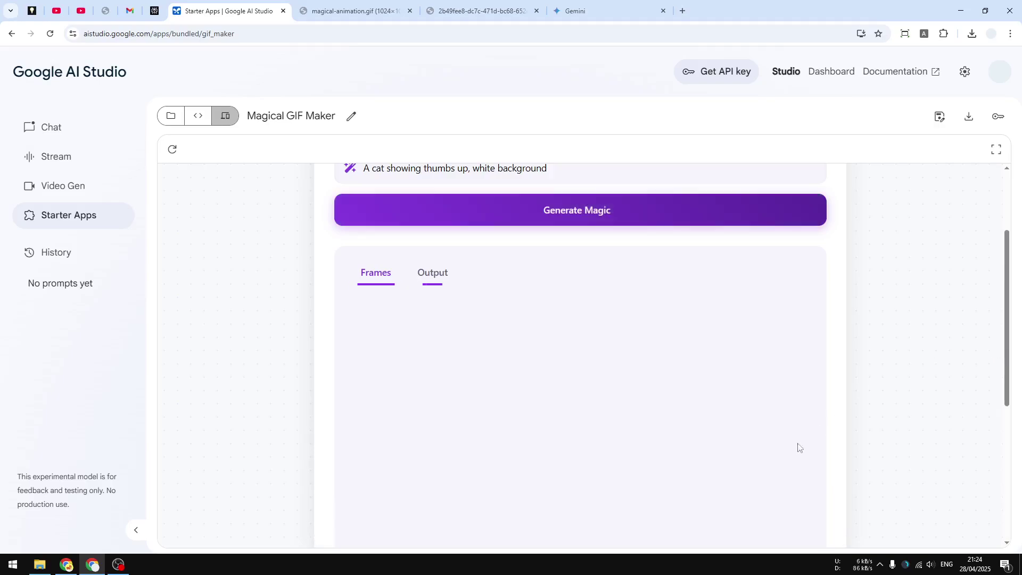
pyautogui.moveTo(1011, 314); pyautogui.dragTo(992, 354)
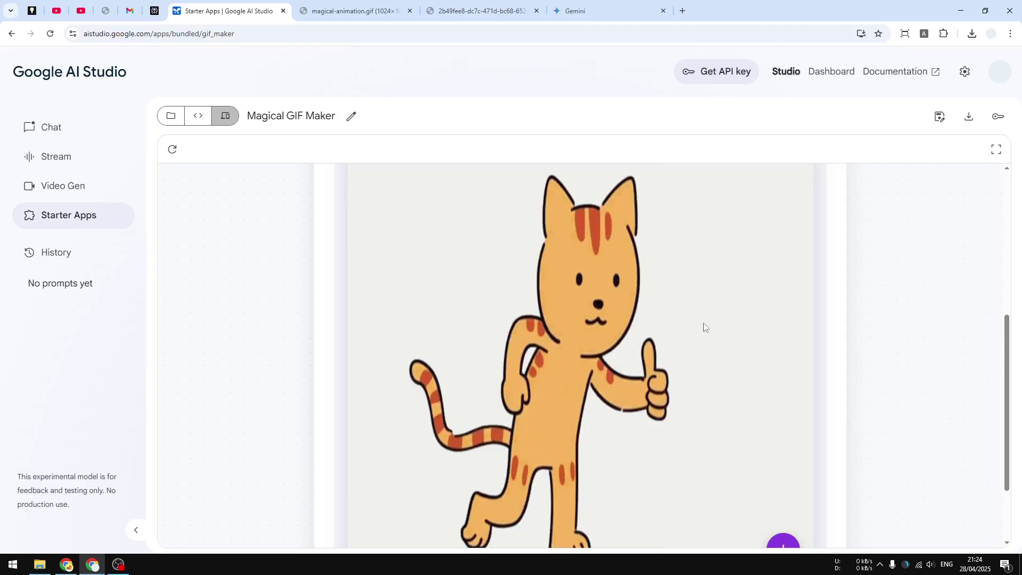
pyautogui.moveTo(975, 379); pyautogui.dragTo(997, 430)
pyautogui.click(783, 447)
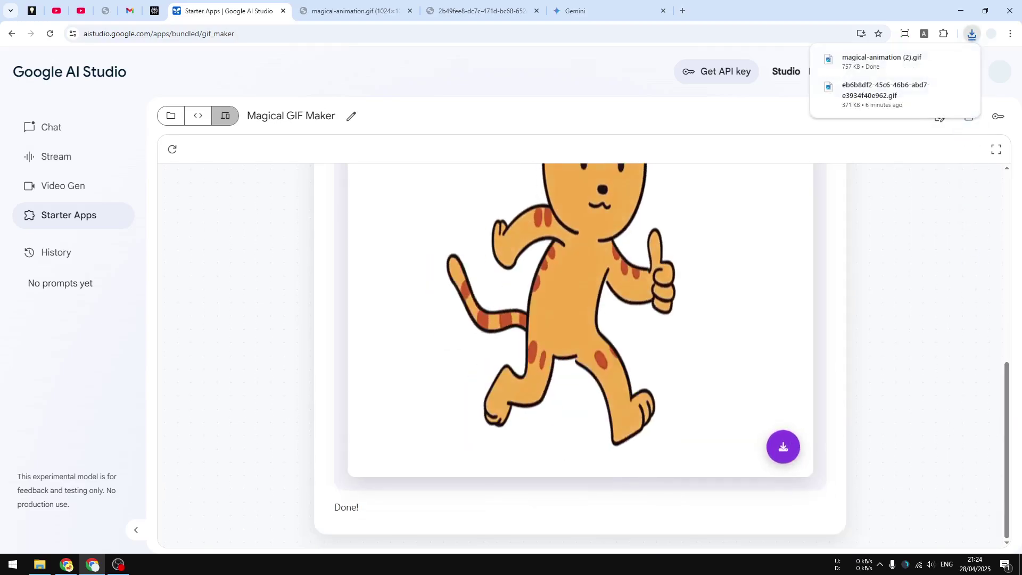
# Step: Open the downloaded magical-animation (2).gif in a new browser tab and view the whole animation
pyautogui.press('super+e')
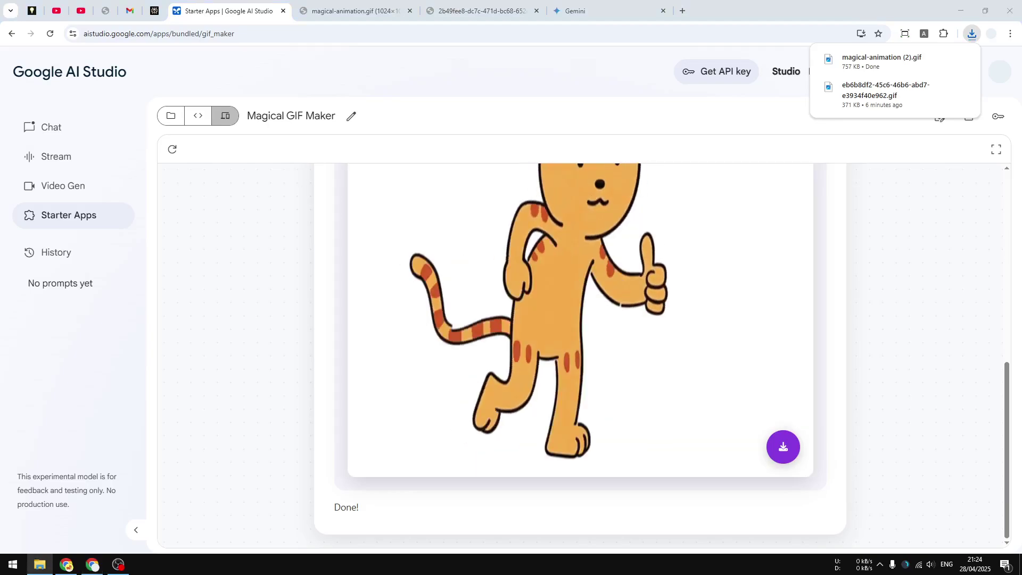
pyautogui.moveTo(683, 83); pyautogui.dragTo(720, 8)
pyautogui.scroll(-2, 1001, 208)
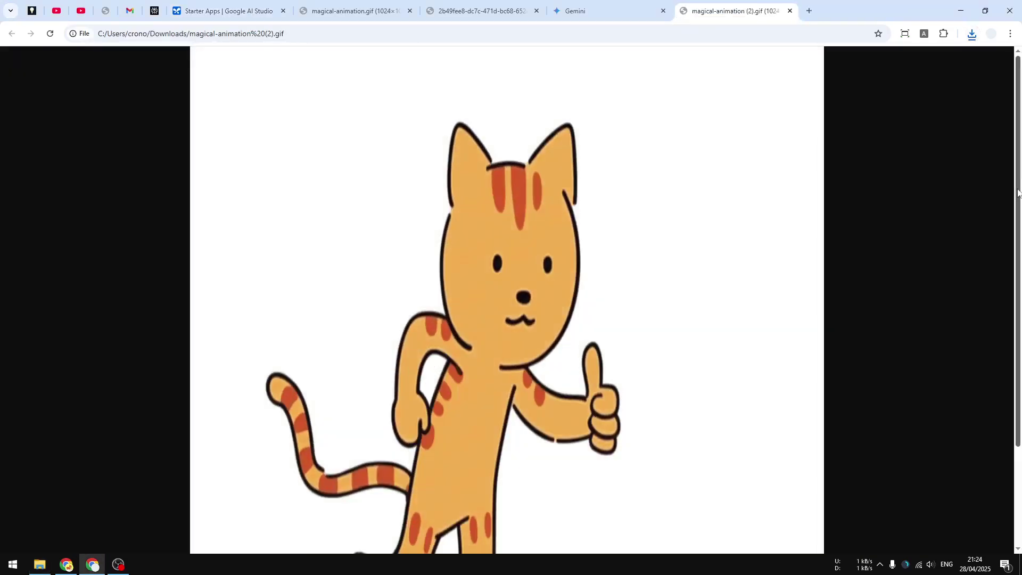
pyautogui.moveTo(1009, 236); pyautogui.dragTo(1004, 260)
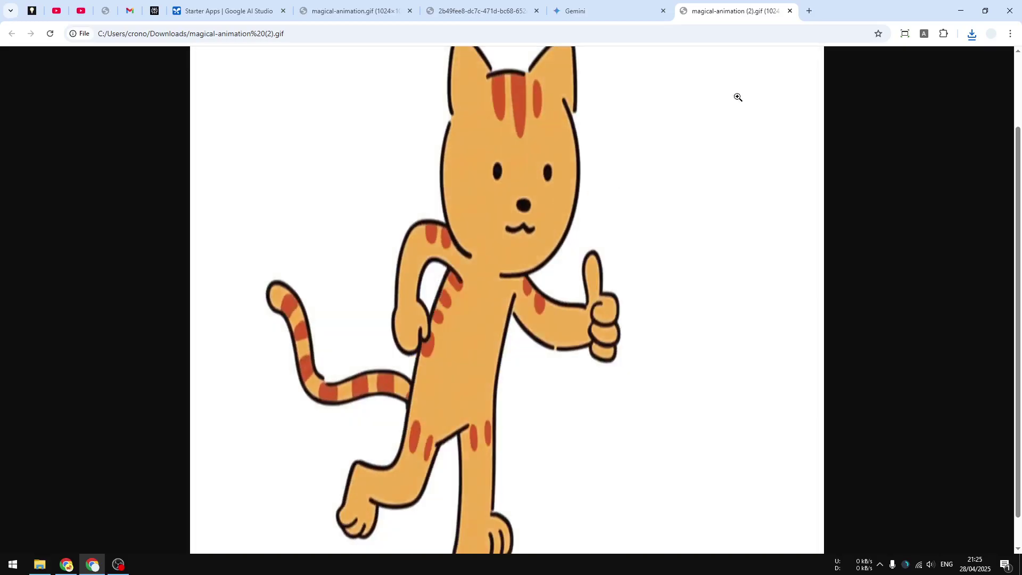
# Step: Return to Magical GIF Maker and review its title, prompt and output
pyautogui.click(253, 3)
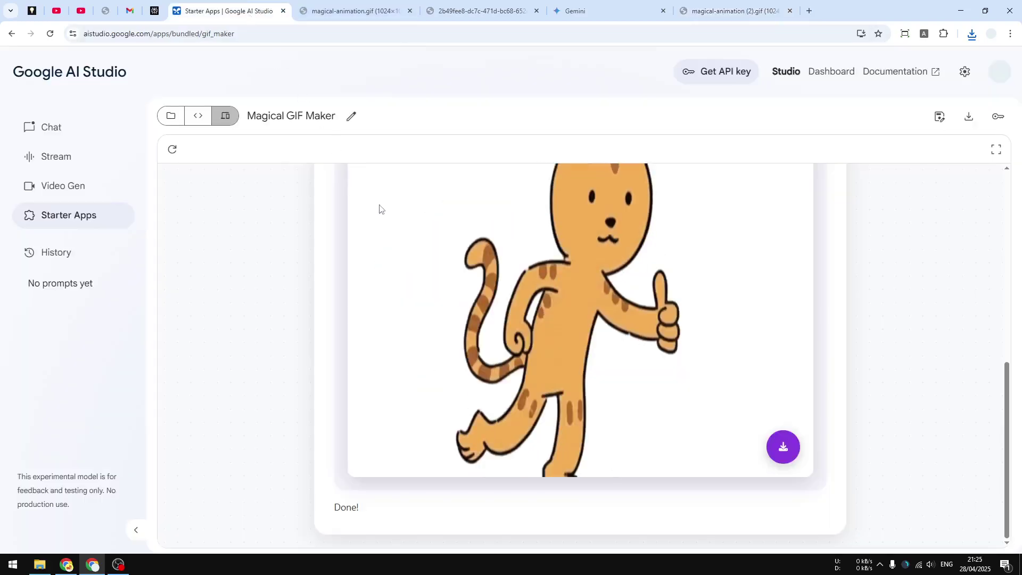
pyautogui.click(351, 117)
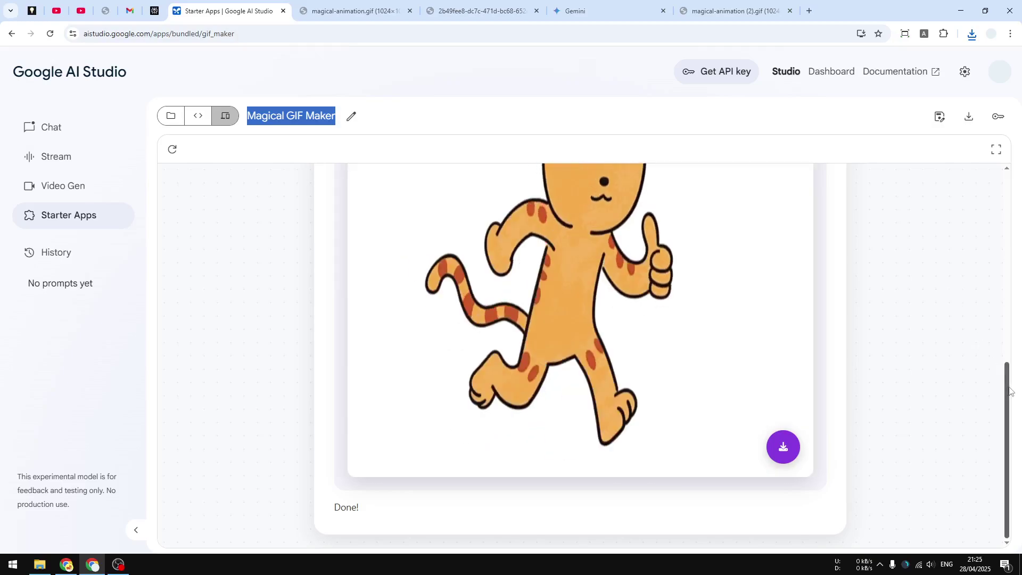
pyautogui.moveTo(1010, 392); pyautogui.dragTo(960, 240)
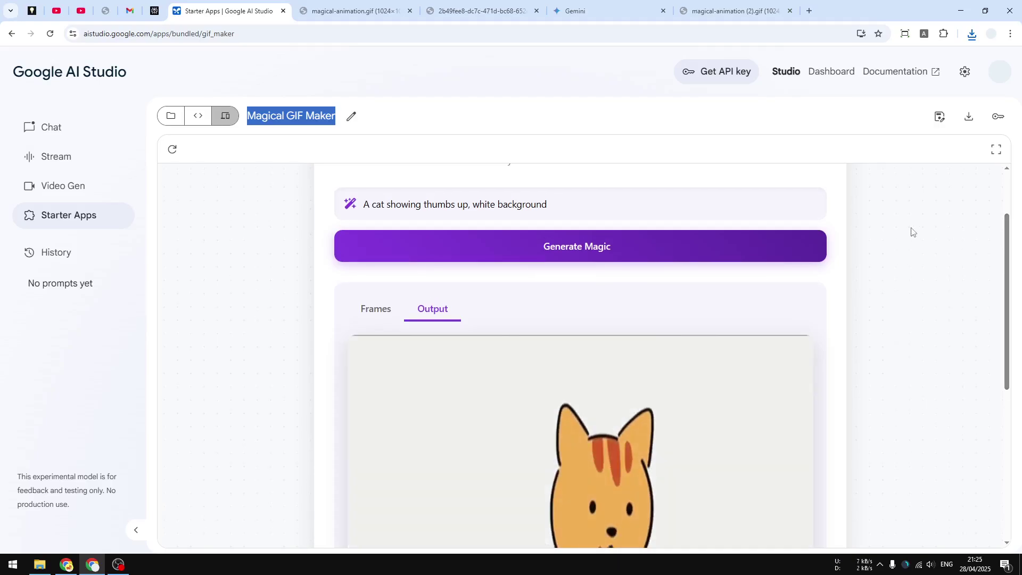
# Step: Search the web for "ezgif animated gif maker" in a new tab and open Ezgif's Animated GIF Maker
pyautogui.hotkey('ctrl', 't')
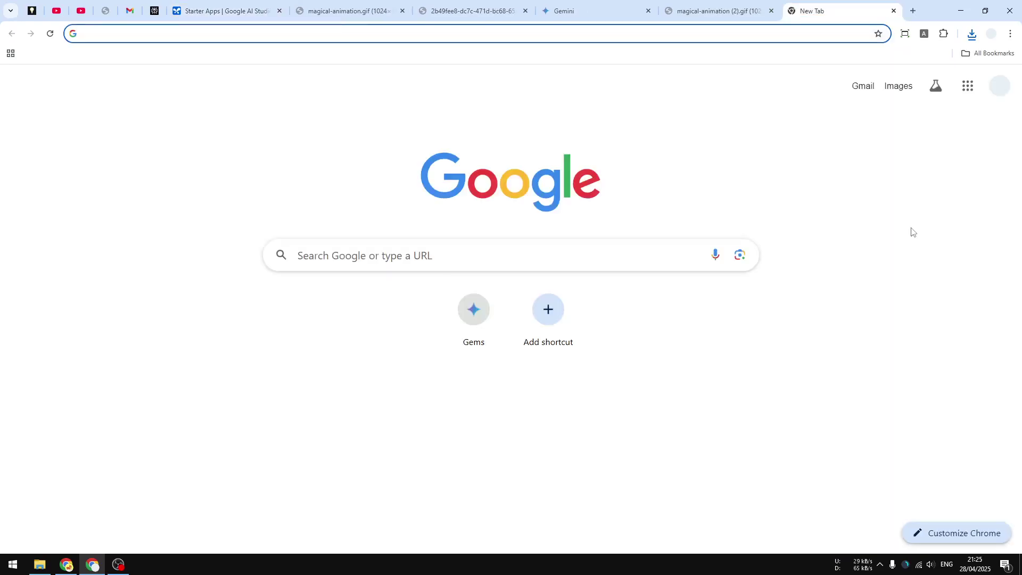
pyautogui.write('ezgif')
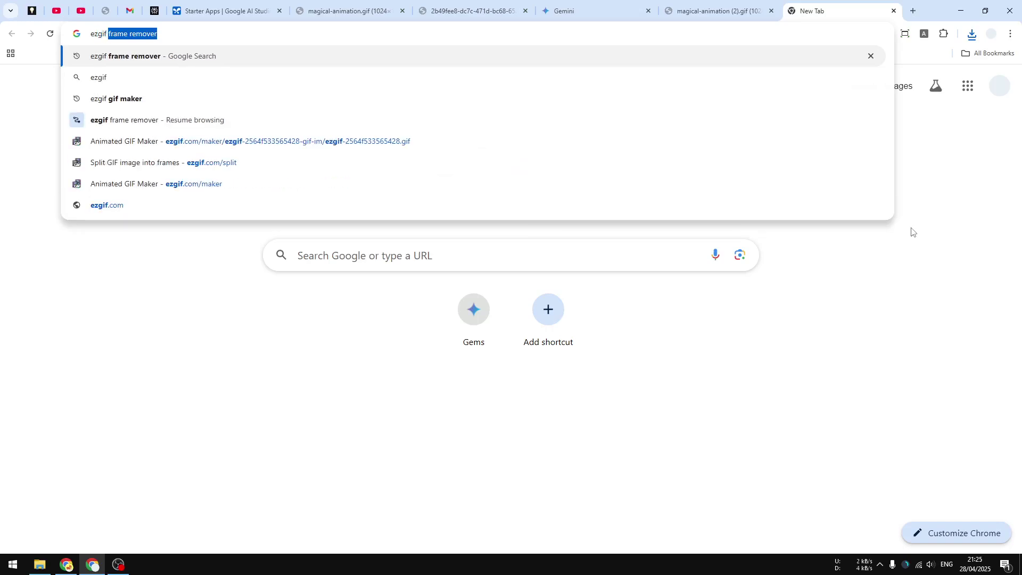
pyautogui.write(' animated g')
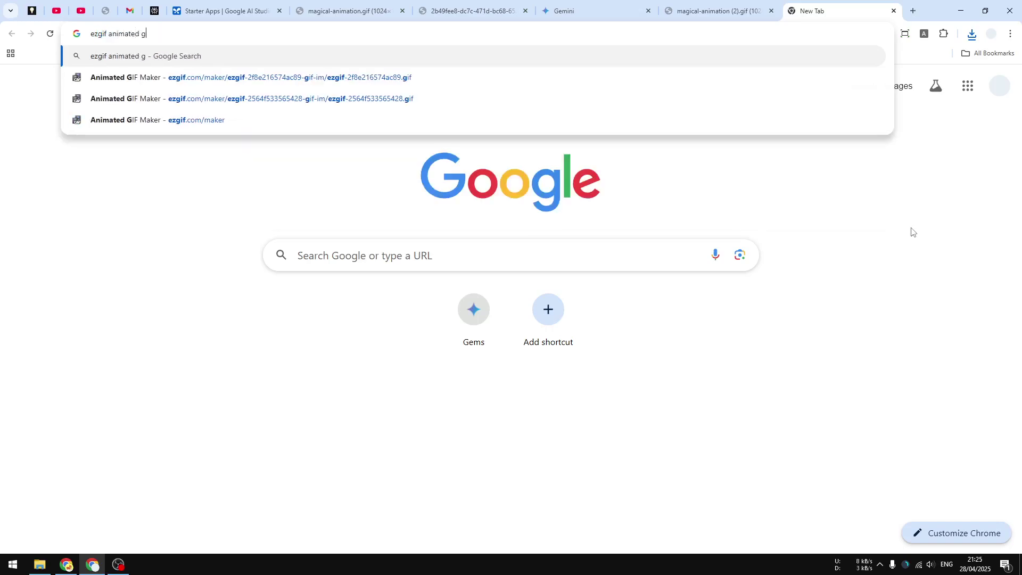
pyautogui.write('if maker')
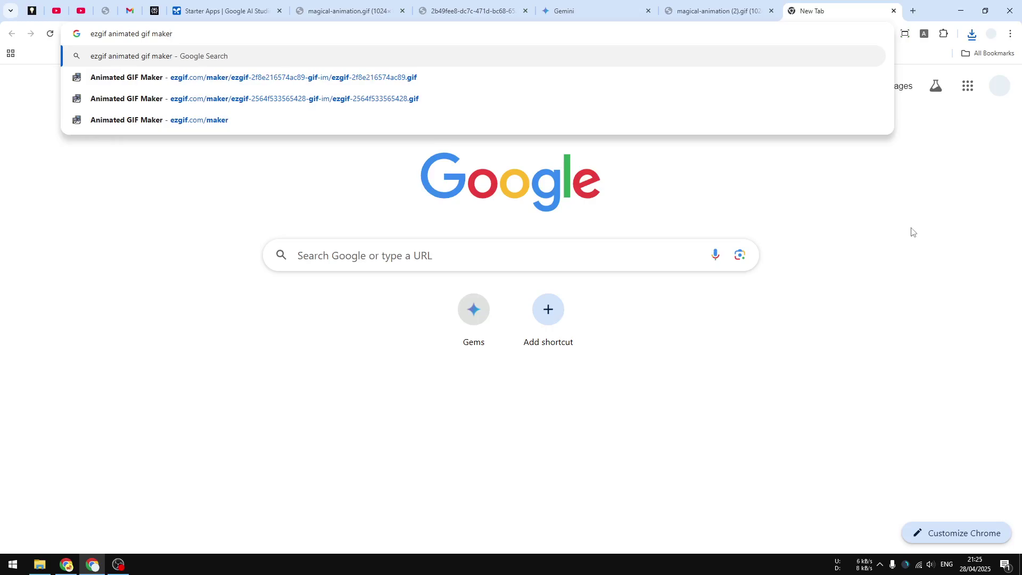
pyautogui.press('Return')
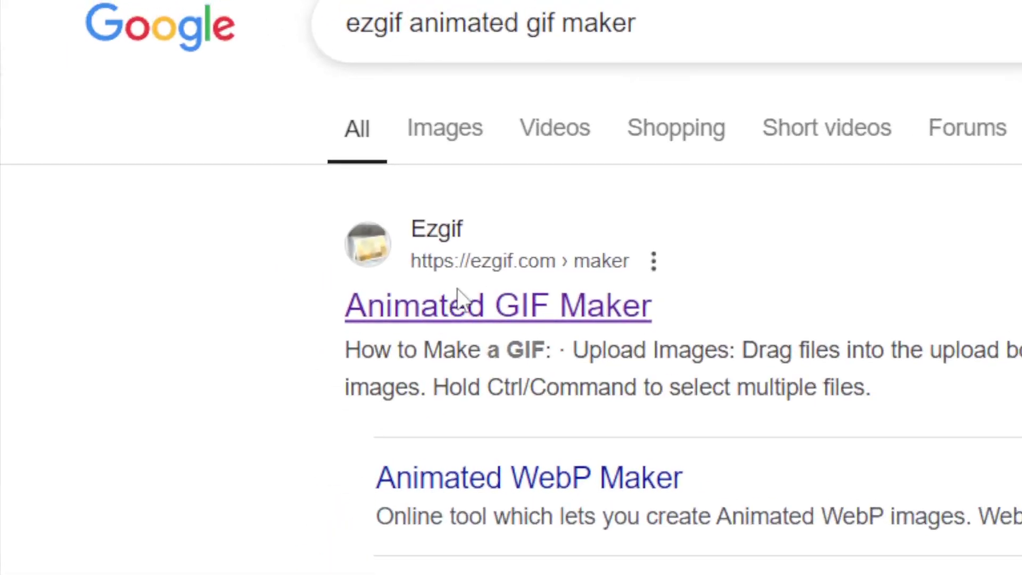
pyautogui.click(461, 291)
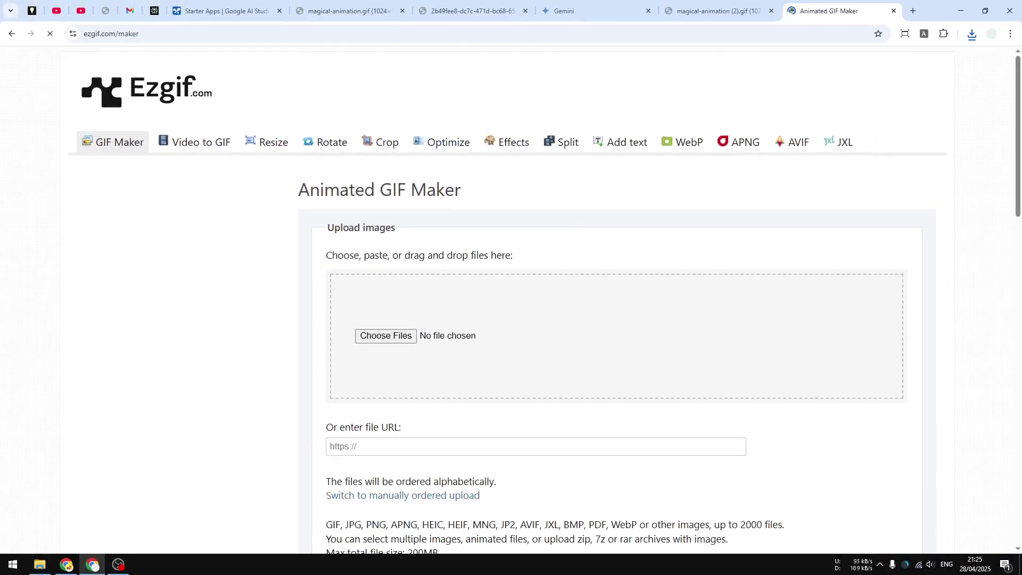
# Step: Upload the downloaded cat GIF to Ezgif as separate frames and skip frames 4, 5, 1 and 2
pyautogui.moveTo(623, 341); pyautogui.dragTo(401, 339)
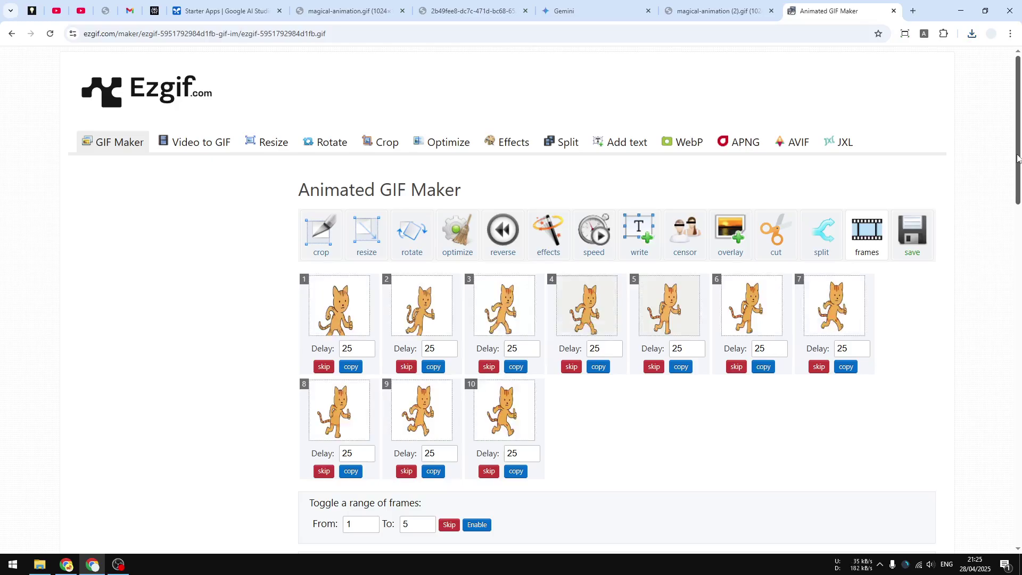
pyautogui.moveTo(1018, 158); pyautogui.dragTo(1018, 186)
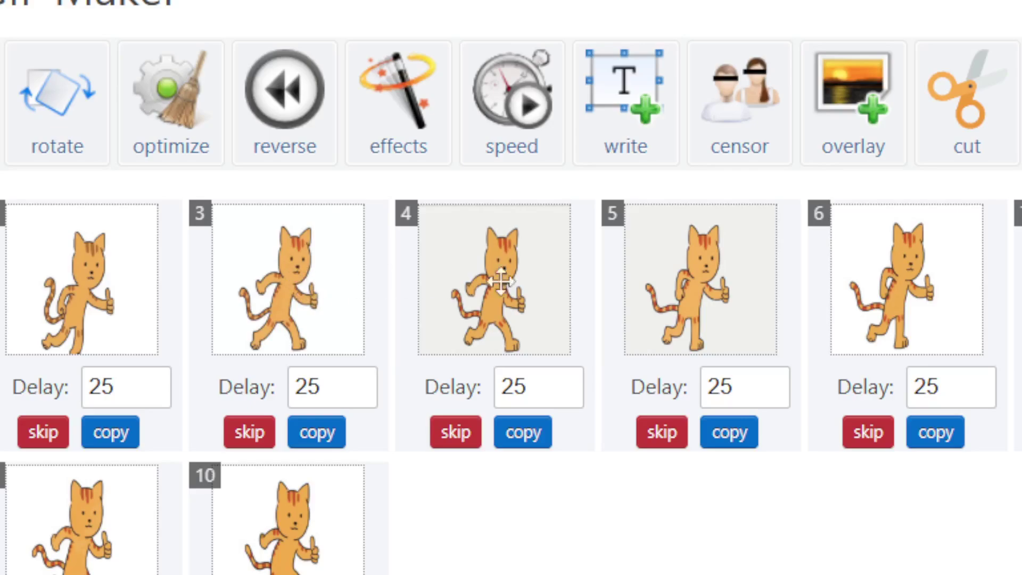
pyautogui.click(457, 434)
pyautogui.click(666, 434)
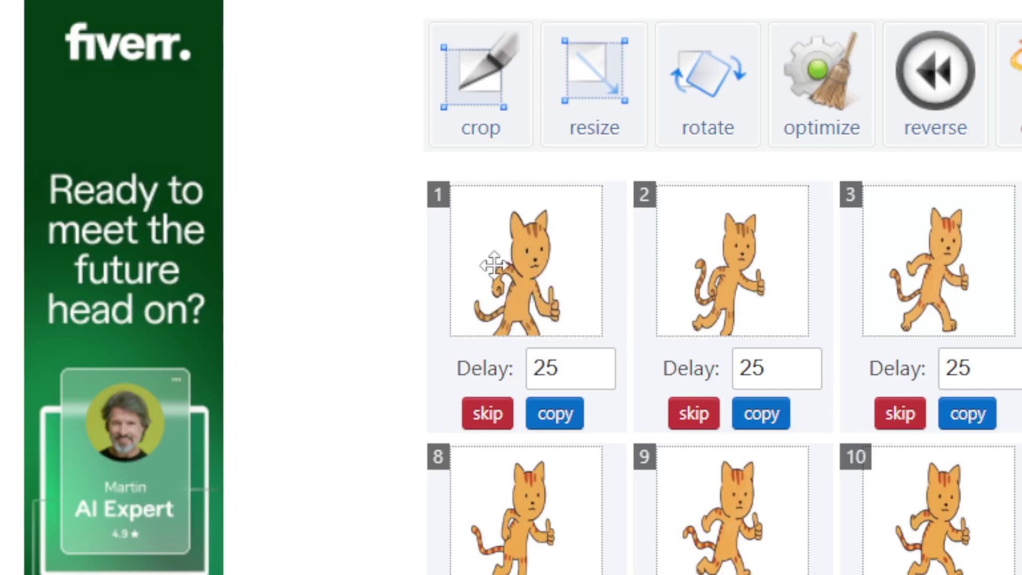
pyautogui.click(488, 414)
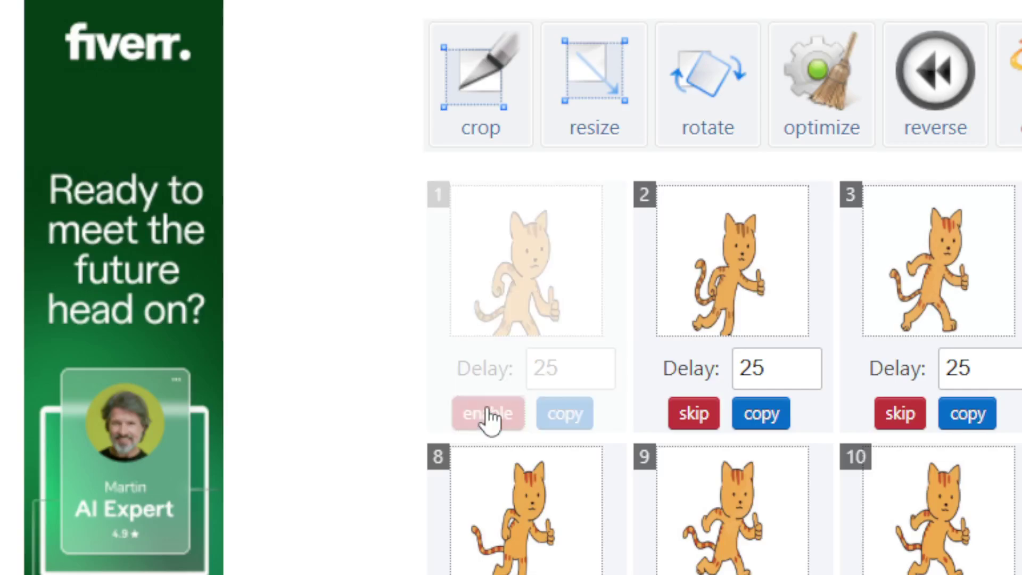
pyautogui.click(695, 420)
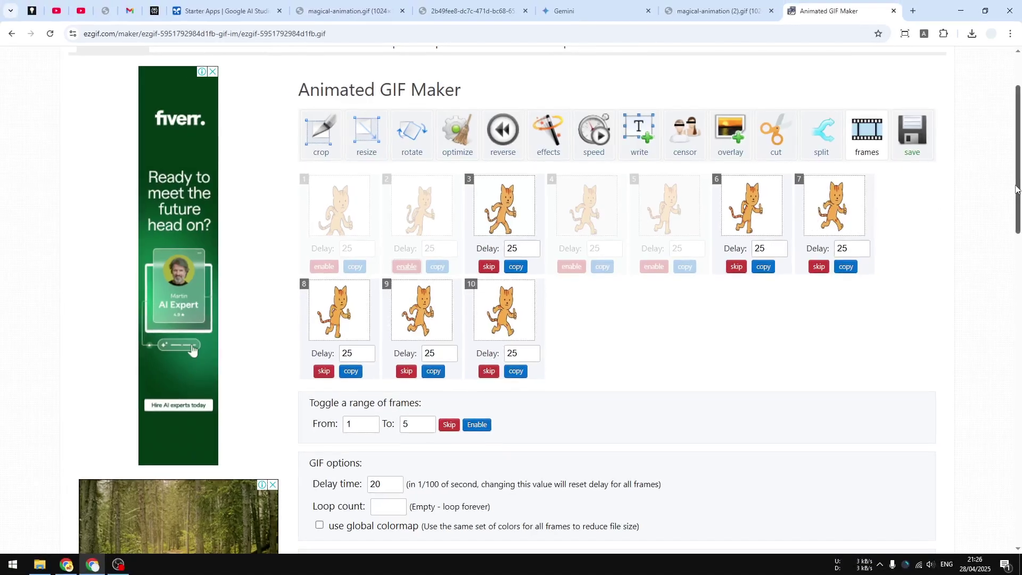
# Step: Make a new animated GIF from the remaining enabled frames and save it to the computer
pyautogui.moveTo(1016, 189); pyautogui.dragTo(1008, 284)
pyautogui.click(331, 311)
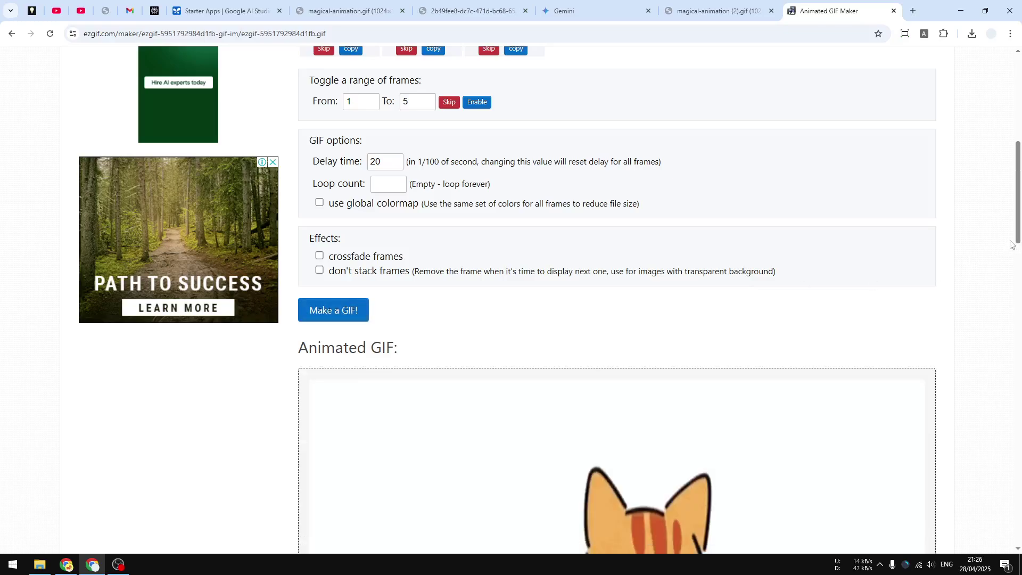
pyautogui.moveTo(1019, 224); pyautogui.dragTo(1021, 329)
pyautogui.scroll(-4, 973, 329)
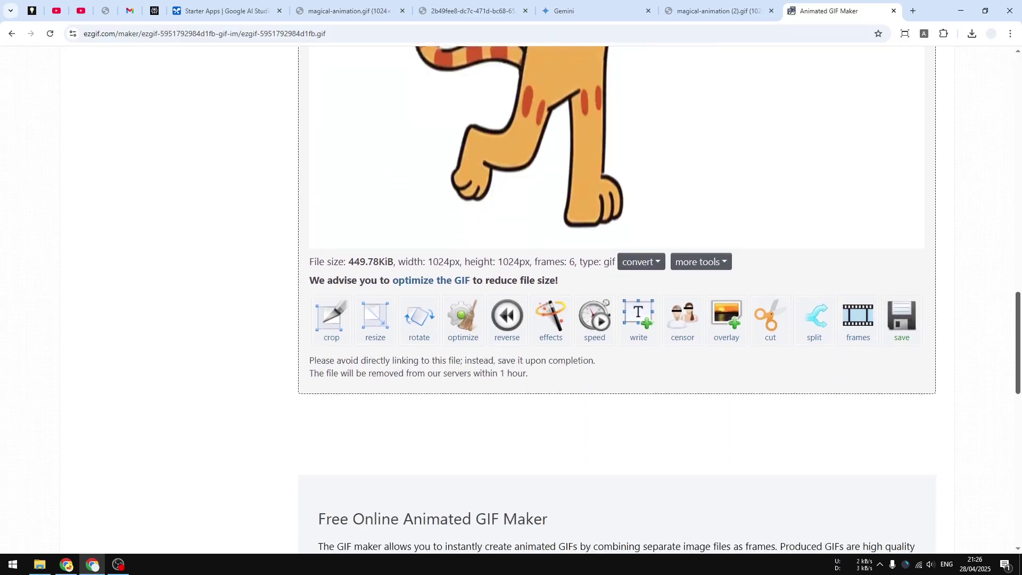
pyautogui.click(902, 301)
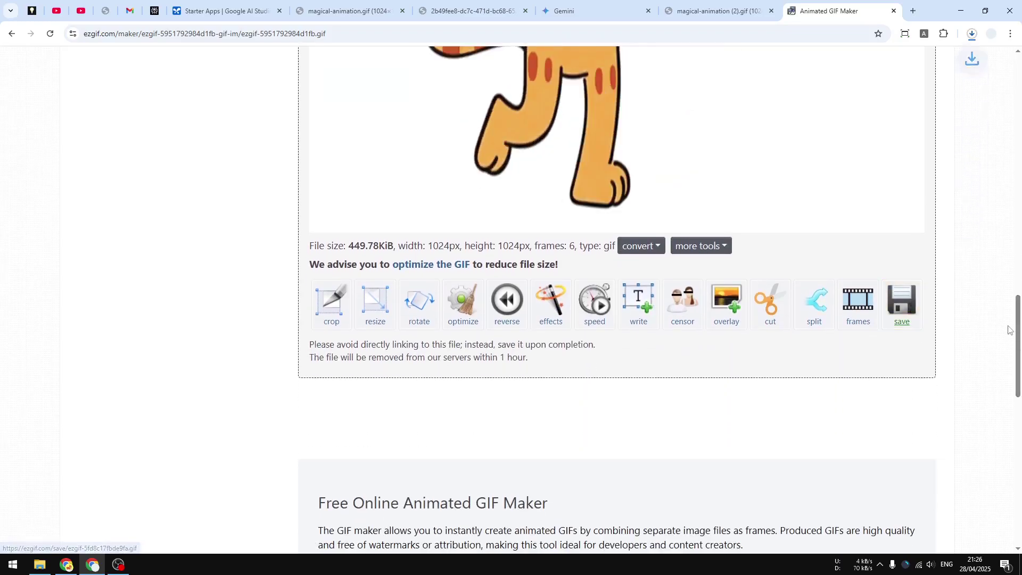
# Step: Open the downloaded ezgif.com-animated-gif-maker.gif in a new browser tab and view the cleaned-up cat animation
pyautogui.moveTo(1018, 309); pyautogui.dragTo(1017, 278)
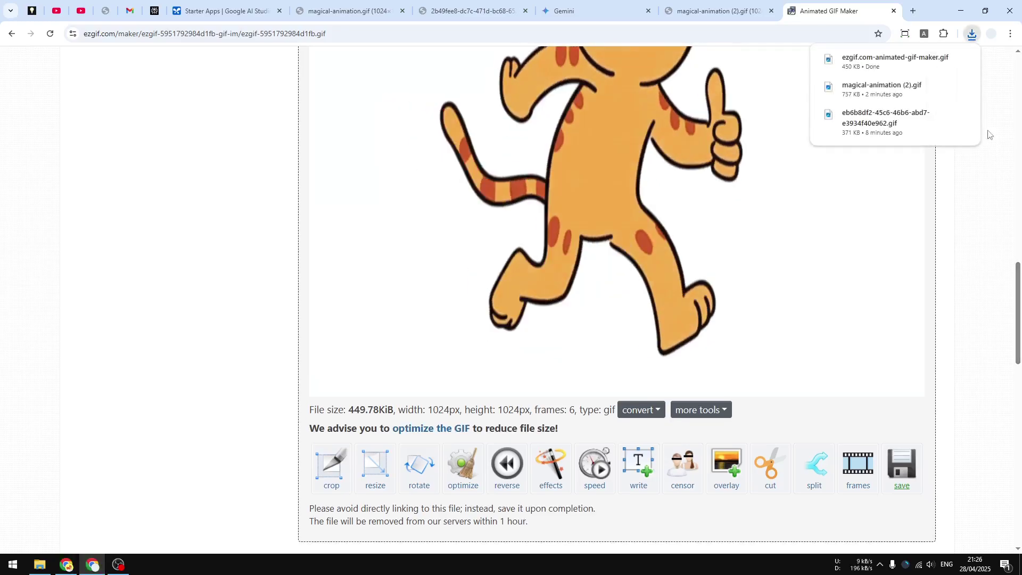
pyautogui.moveTo(894, 60); pyautogui.dragTo(915, 11)
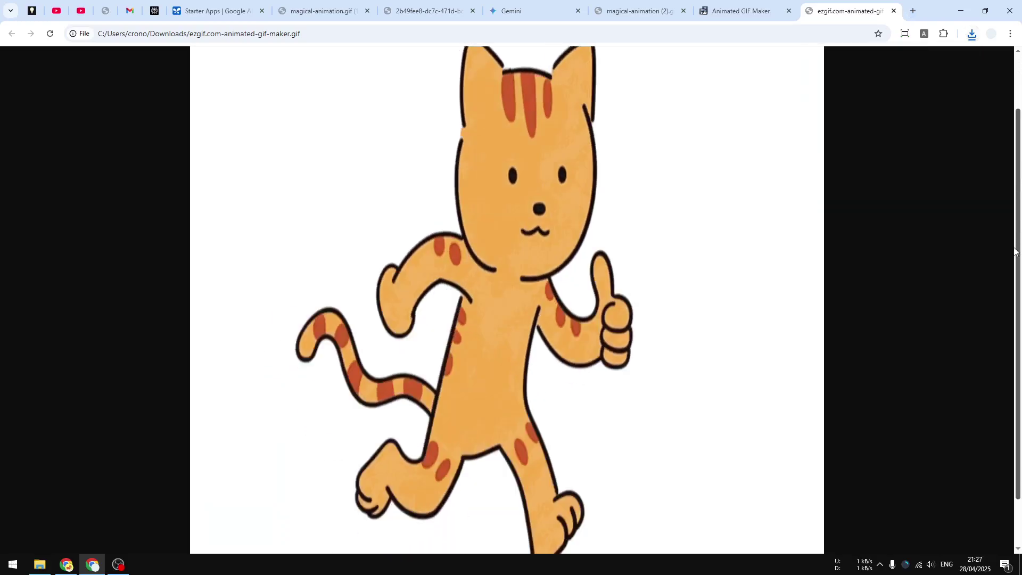
pyautogui.scroll(-1, 1016, 250)
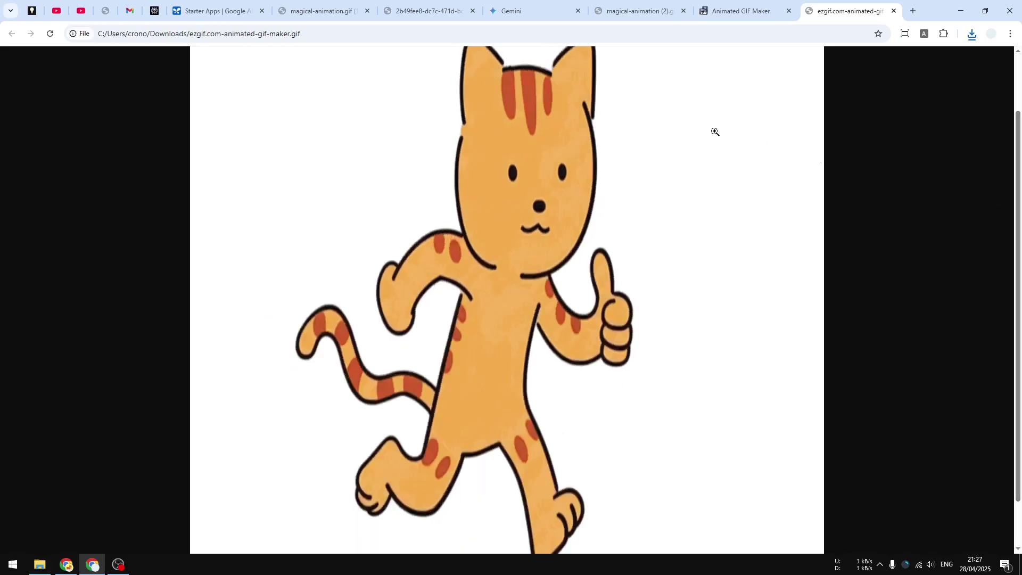
# Step: Compare the original cat output in Magical GIF Maker with the Ezgif version, and view the earlier magical-animation.gif
pyautogui.click(236, 3)
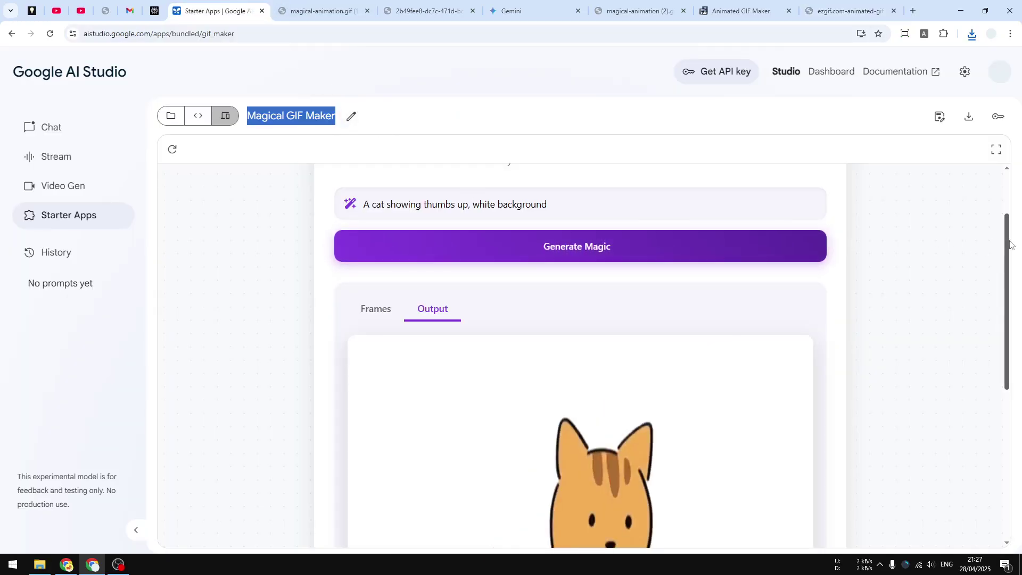
pyautogui.moveTo(1011, 244); pyautogui.dragTo(997, 335)
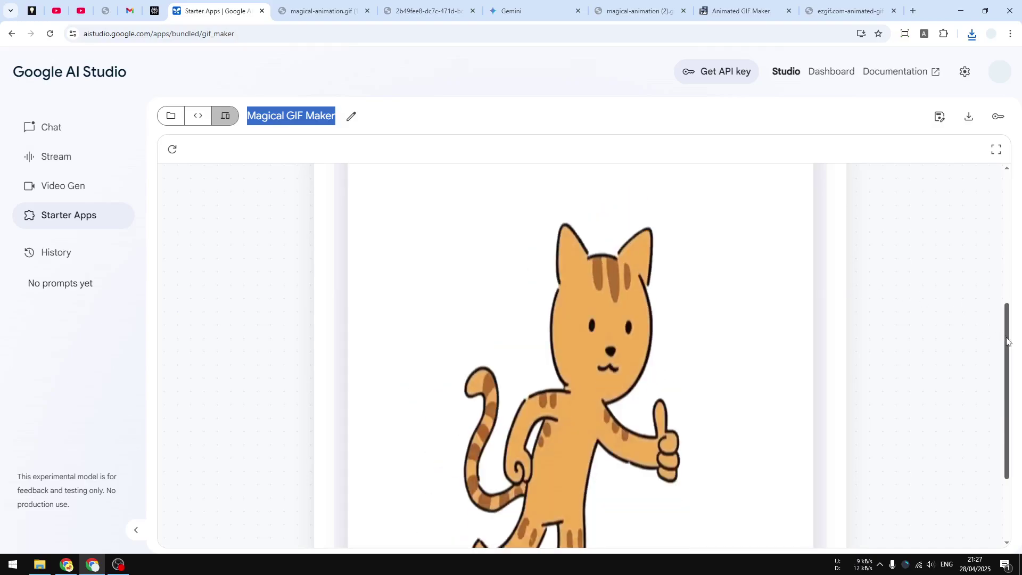
pyautogui.click(852, 6)
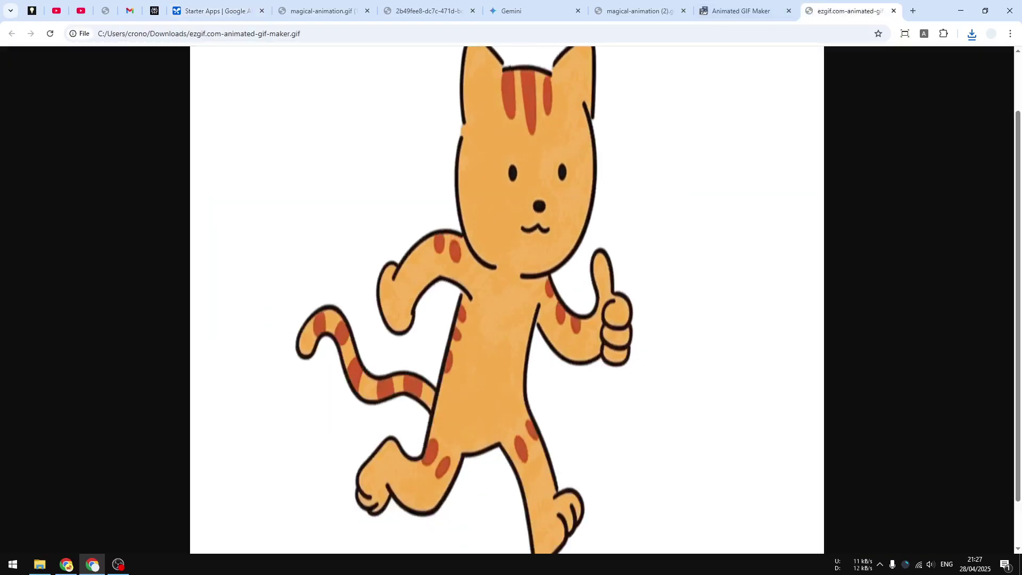
pyautogui.click(350, 5)
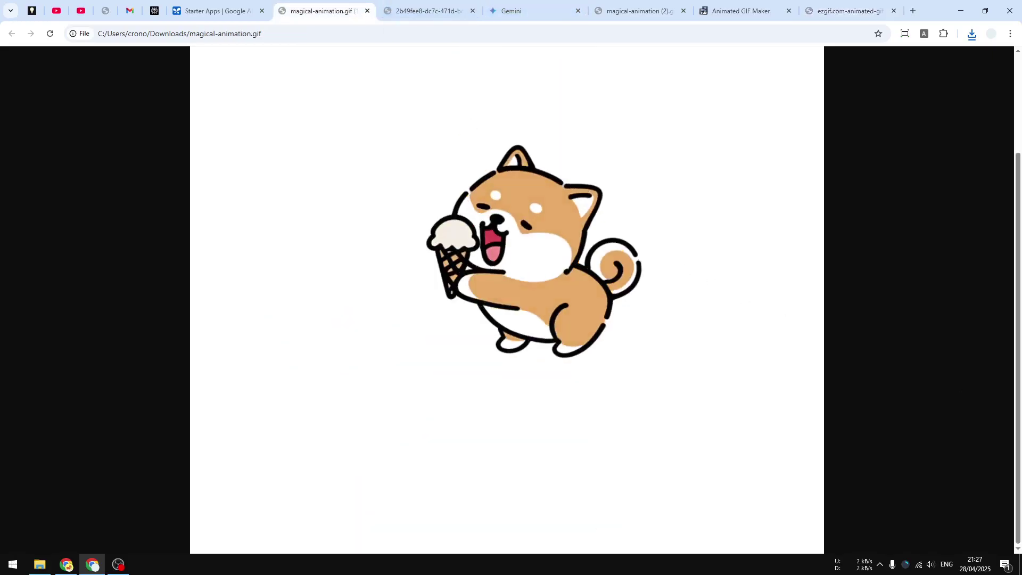